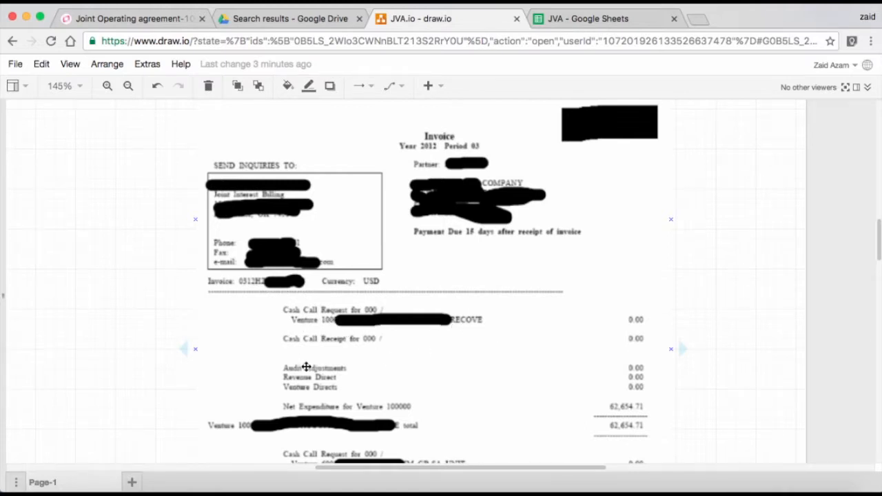
Examine the joint venture invoice's cash call, audit adjustment, revenue and net expenditure lines for both ventures.
{"action": "scroll", "coordinate": [211, 363], "scroll_direction": "down", "scroll_amount": 2}
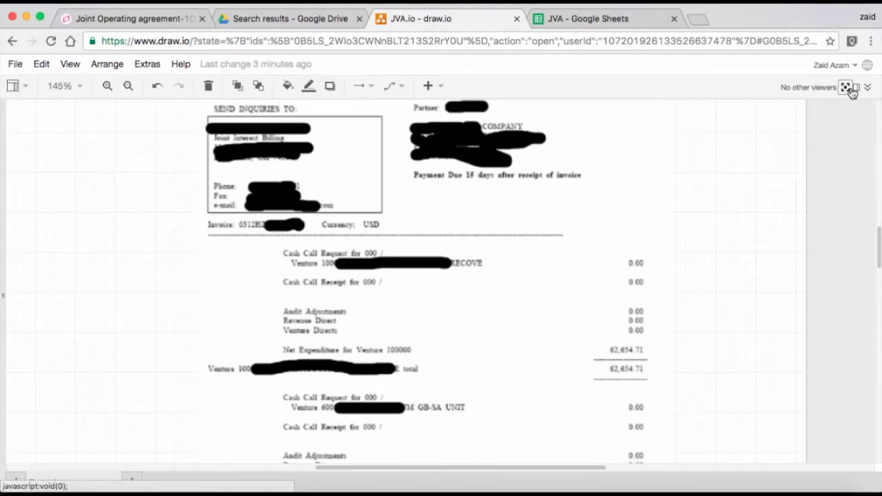
{"action": "left_click", "coordinate": [107, 86]}
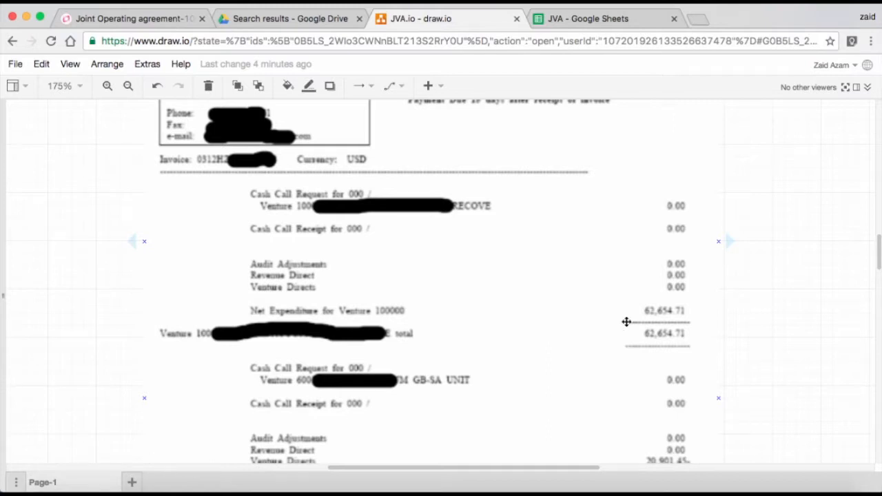
{"action": "scroll", "coordinate": [408, 395], "scroll_direction": "down", "scroll_amount": 3}
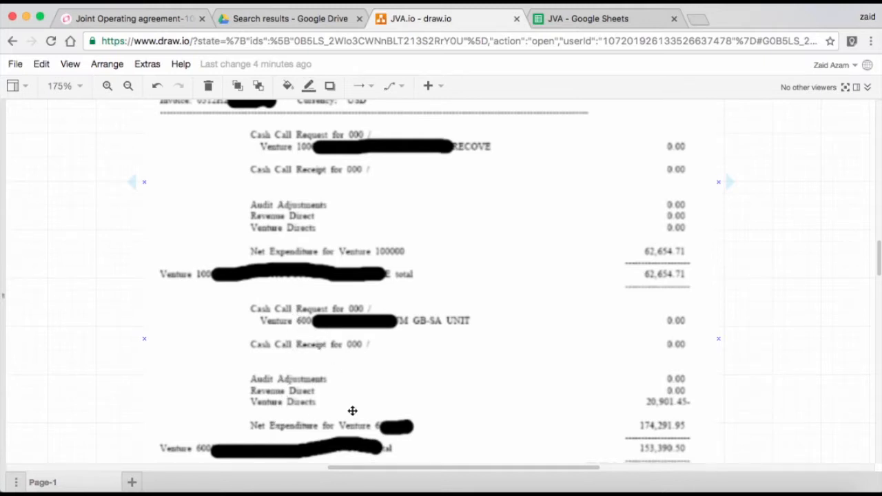
{"action": "scroll", "coordinate": [352, 410], "scroll_direction": "down", "scroll_amount": 3}
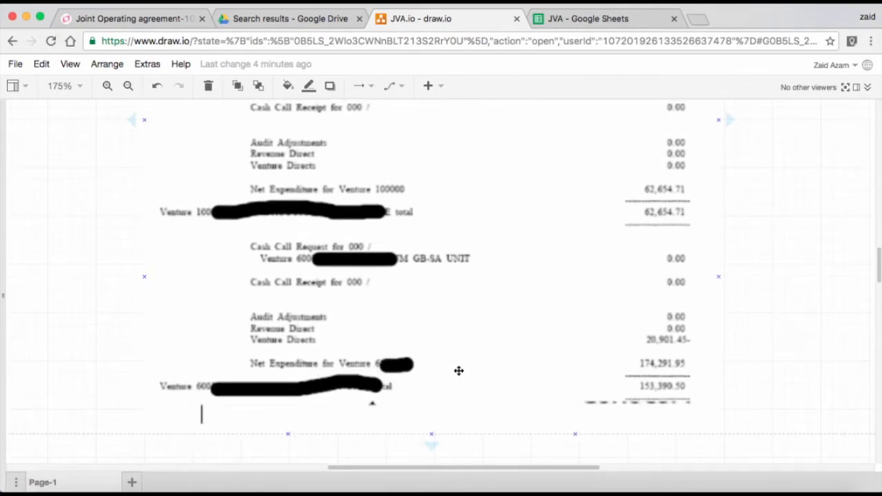
{"action": "scroll", "coordinate": [540, 379], "scroll_direction": "up", "scroll_amount": 6}
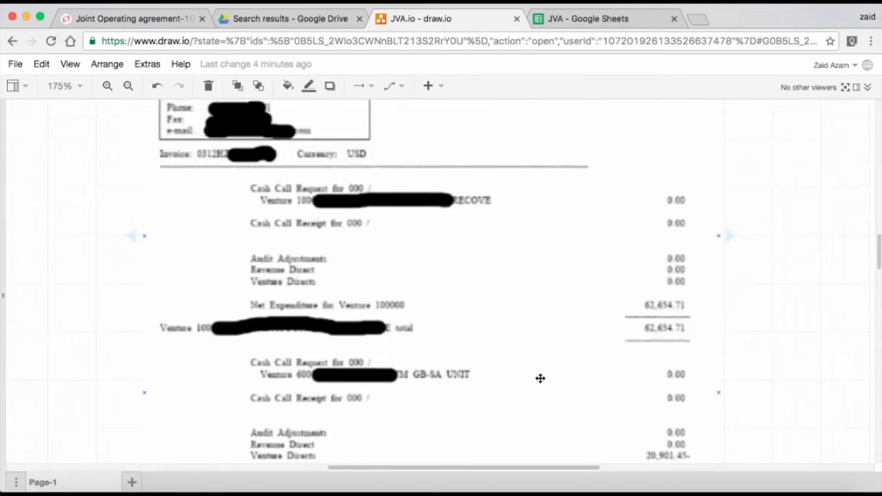
{"action": "scroll", "coordinate": [540, 379], "scroll_direction": "up", "scroll_amount": 1}
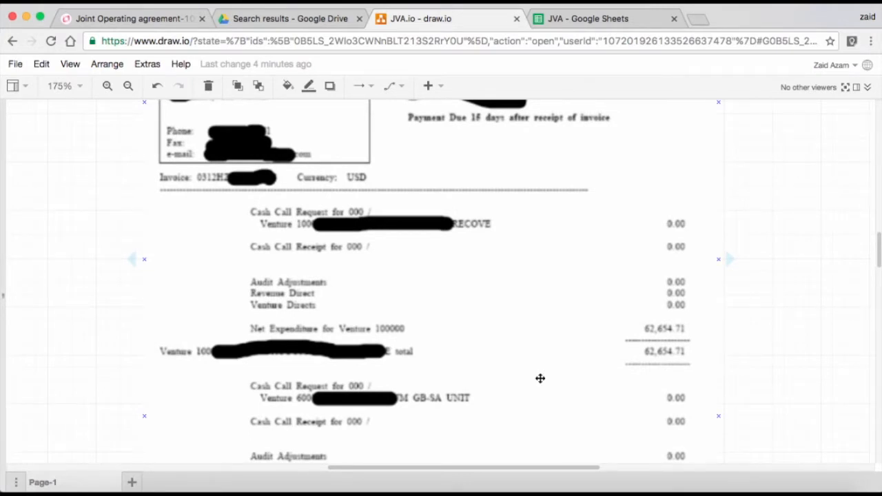
{"action": "scroll", "coordinate": [540, 378], "scroll_direction": "up", "scroll_amount": 5}
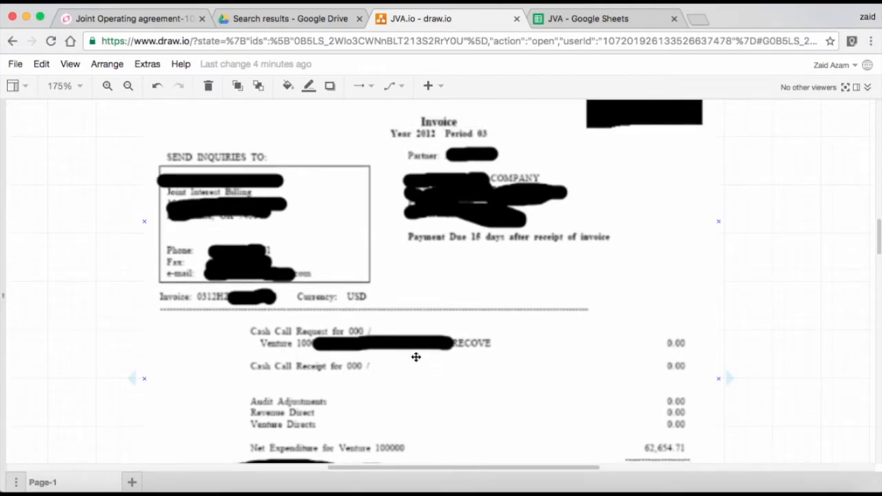
{"action": "scroll", "coordinate": [417, 351], "scroll_direction": "down", "scroll_amount": 1}
{"action": "scroll", "coordinate": [418, 351], "scroll_direction": "up", "scroll_amount": 1}
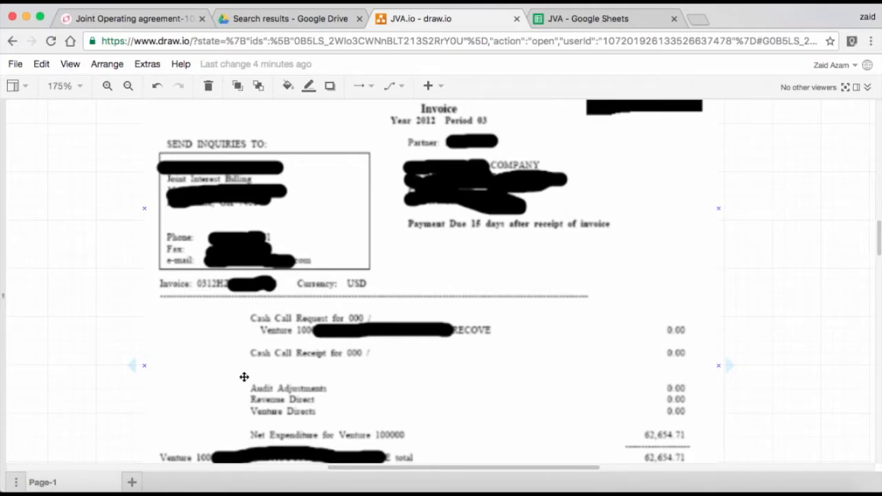
{"action": "scroll", "coordinate": [244, 377], "scroll_direction": "down", "scroll_amount": 3}
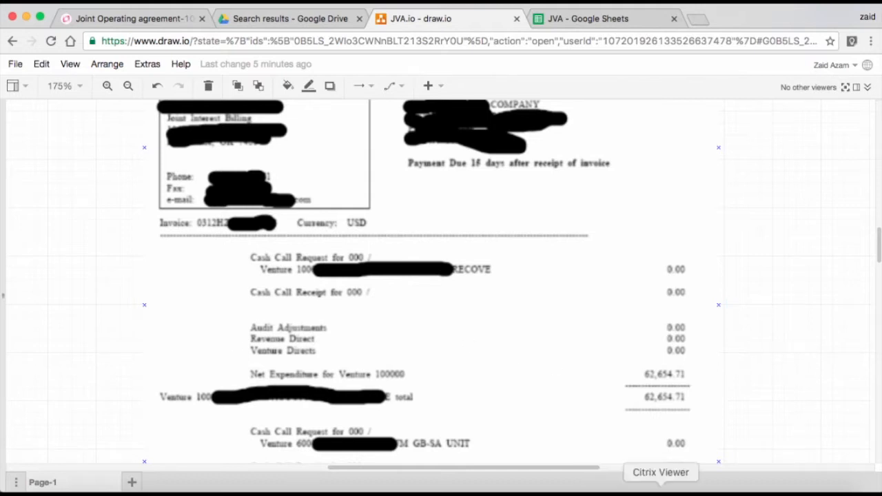
Switch to SAP in Citrix Viewer and open the Billing Indicator Master Data activity under Joint Venture Accounting, Master Data.
{"action": "left_click", "coordinate": [661, 487]}
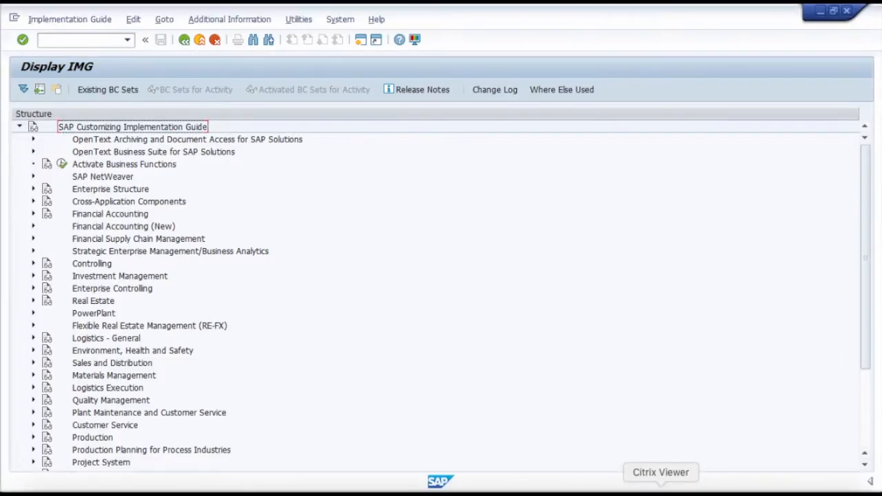
{"action": "scroll", "coordinate": [10, 306], "scroll_direction": "down", "scroll_amount": 3}
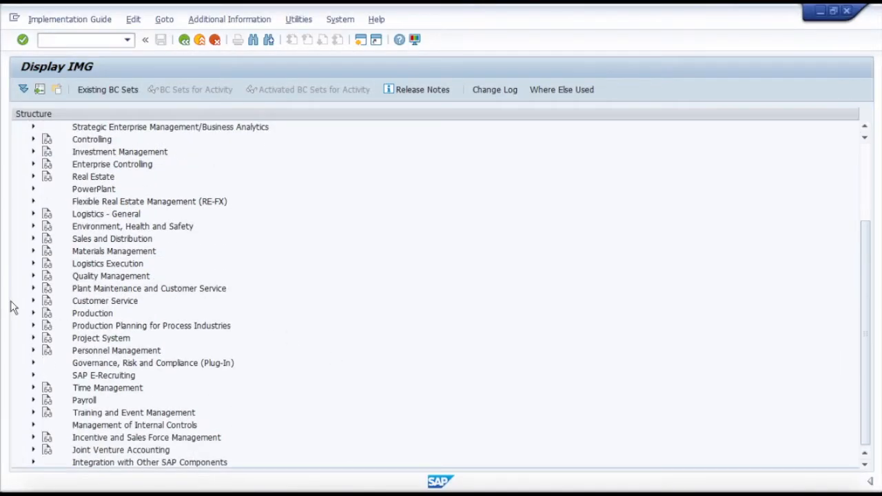
{"action": "left_click", "coordinate": [33, 450]}
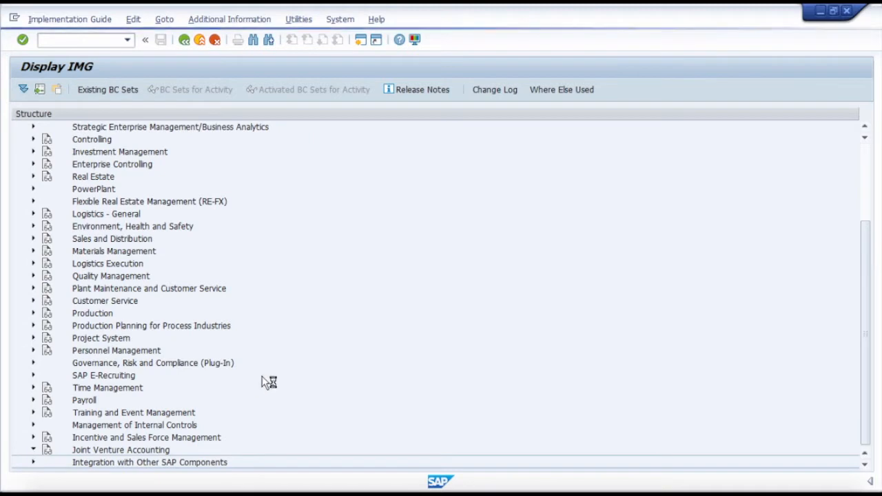
{"action": "scroll", "coordinate": [337, 348], "scroll_direction": "down", "scroll_amount": 1}
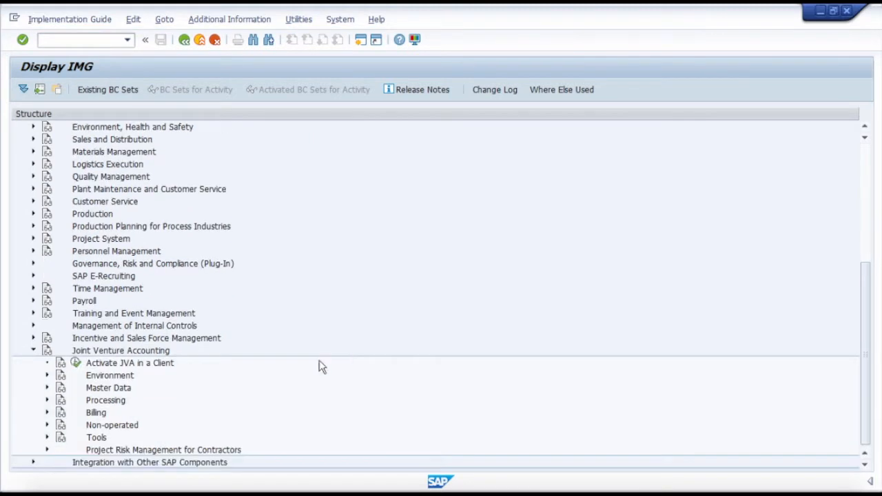
{"action": "left_click", "coordinate": [47, 388]}
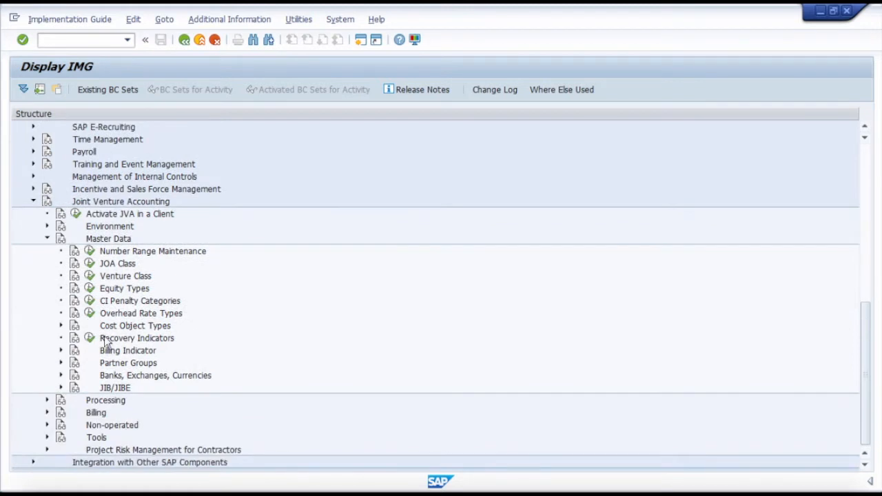
{"action": "left_click", "coordinate": [61, 350]}
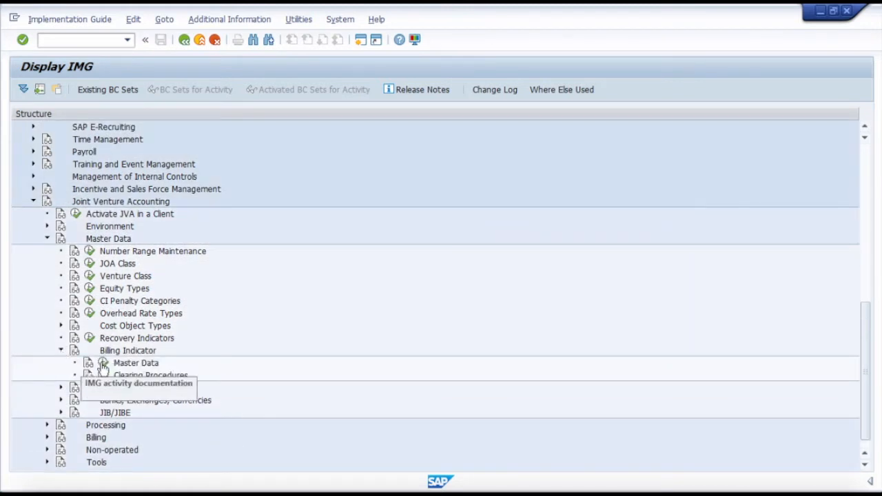
{"action": "left_click", "coordinate": [104, 364]}
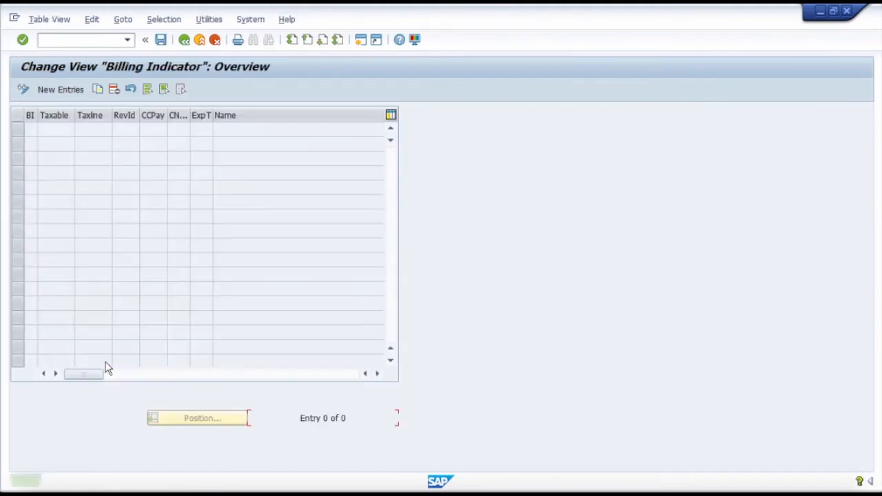
Start new billing indicator entries and enter the BI codes 1 to 5 in the first five rows.
{"action": "left_click", "coordinate": [43, 89]}
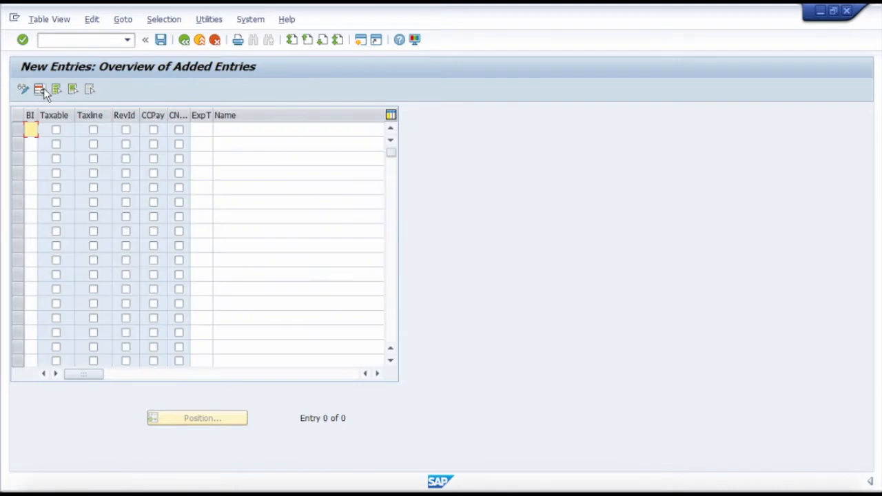
{"action": "type", "text": "1"}
{"action": "left_click", "coordinate": [31, 144]}
{"action": "type", "text": "2"}
{"action": "left_click", "coordinate": [31, 159]}
{"action": "type", "text": "3"}
{"action": "left_click", "coordinate": [31, 173]}
{"action": "type", "text": "4"}
{"action": "left_click", "coordinate": [31, 188]}
{"action": "type", "text": "5"}
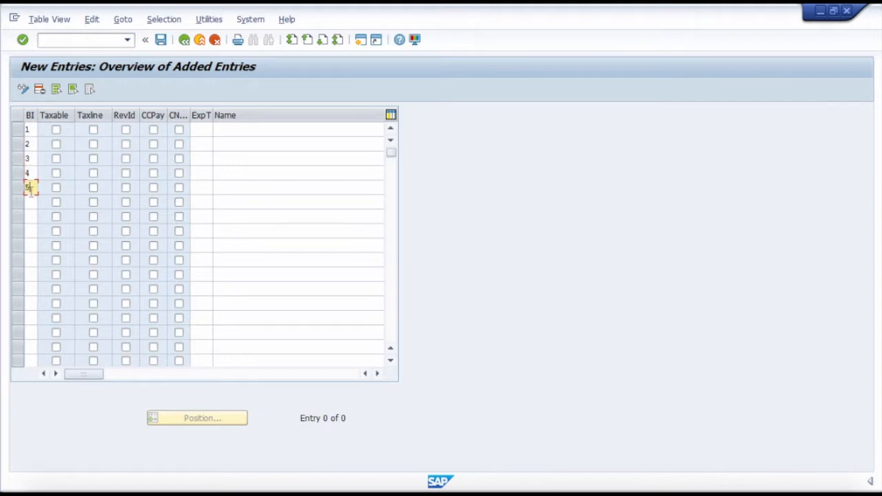
Name billing indicator 1 "Cash Call request" and billing indicator 2 "Cash call payment".
{"action": "left_click", "coordinate": [222, 127]}
{"action": "type", "text": "Cash C"}
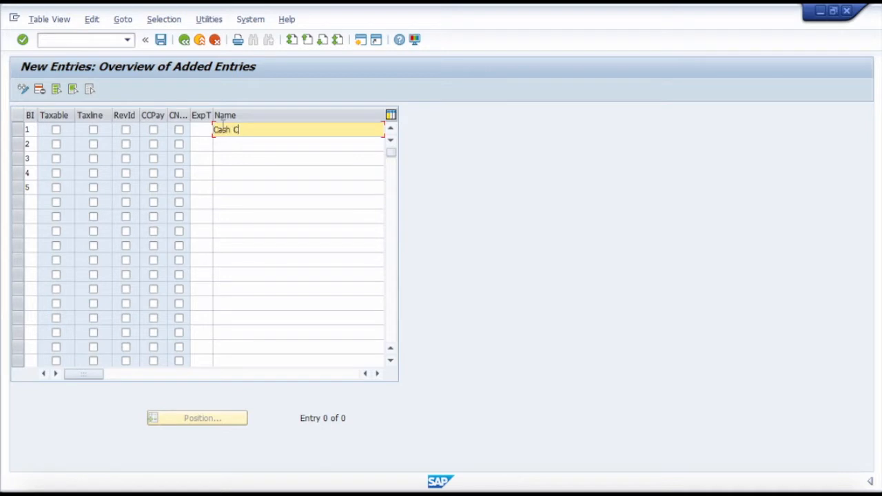
{"action": "type", "text": "all request"}
{"action": "left_click", "coordinate": [234, 143]}
{"action": "type", "text": "Cash Call payment"}
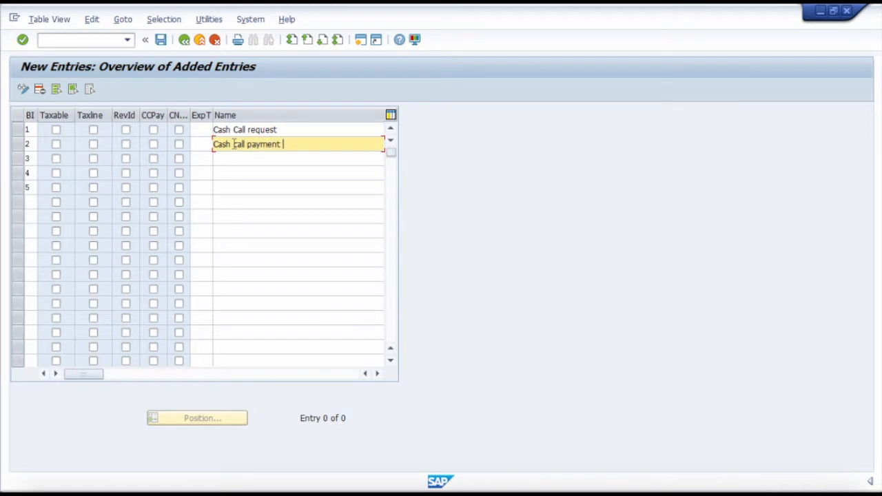
{"action": "left_click_drag", "start_coordinate": [283, 130], "coordinate": [178, 141]}
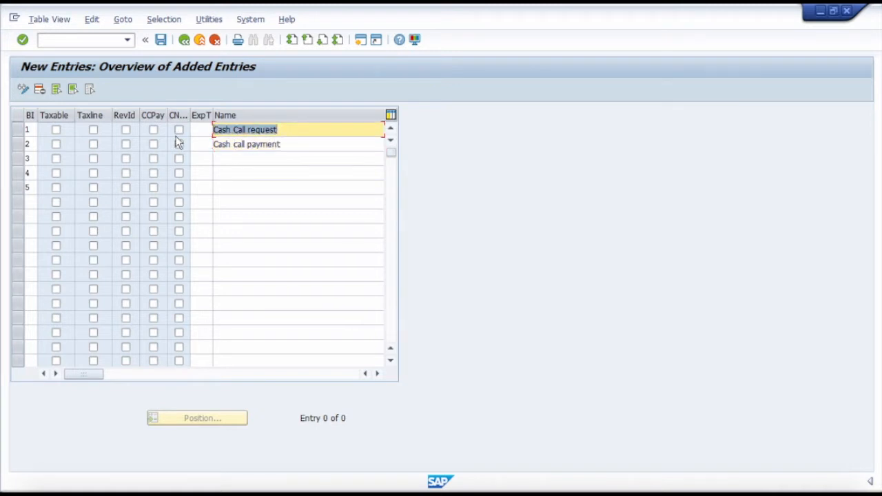
{"action": "left_click_drag", "start_coordinate": [288, 144], "coordinate": [209, 145]}
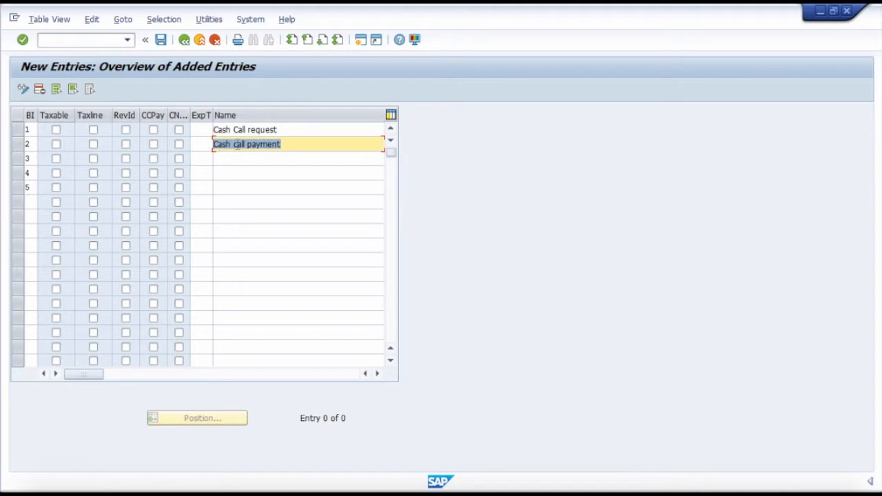
Name billing indicator 3 "Cash call reclassification" and billing indicator 4 "Expenditure".
{"action": "left_click", "coordinate": [251, 158]}
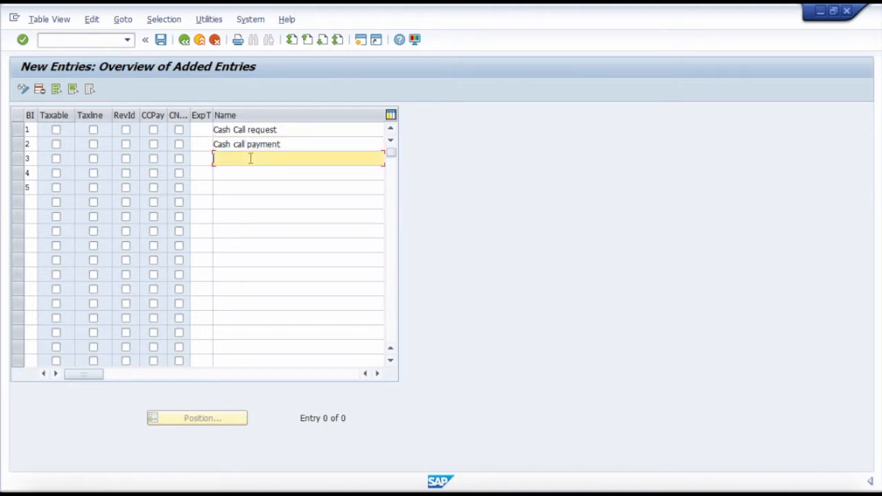
{"action": "type", "text": "Cash call reclassiffication"}
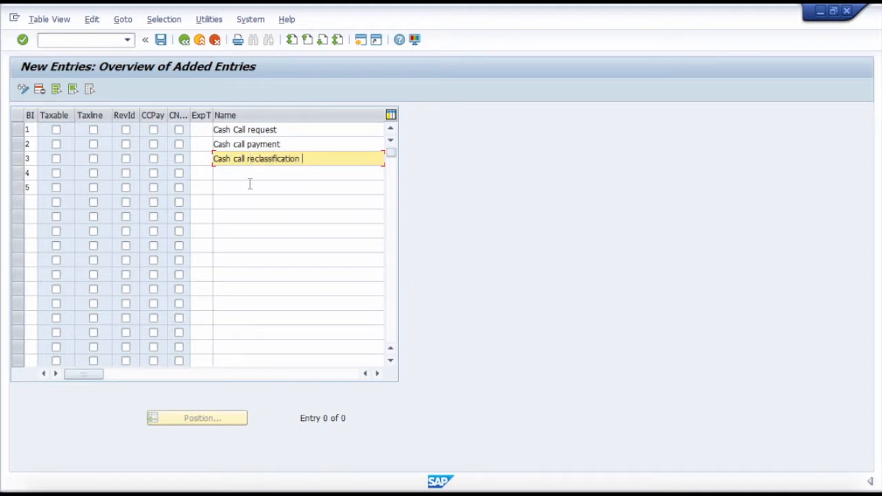
{"action": "left_click", "coordinate": [250, 173]}
{"action": "type", "text": "Expenditure"}
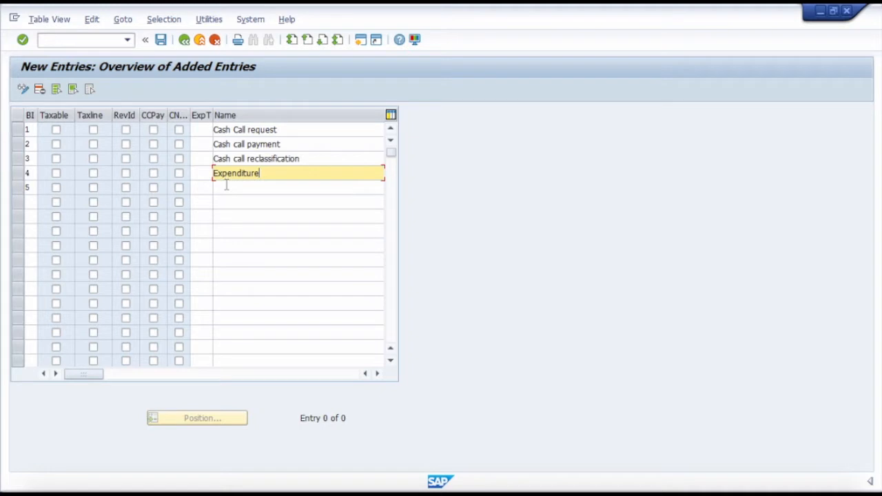
Name billing indicator 5 "Expenditure- Audit adjustment".
{"action": "left_click", "coordinate": [226, 187]}
{"action": "type", "text": "Exp"}
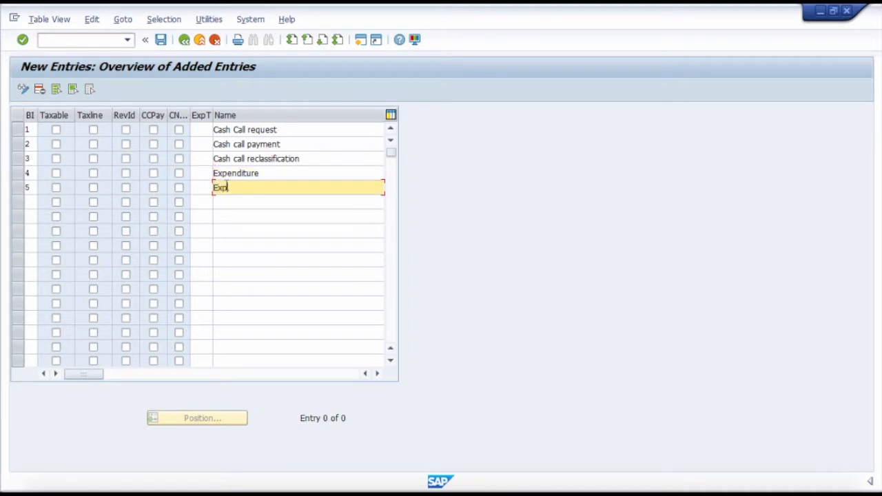
{"action": "type", "text": "enditure- Adu"}
{"action": "key", "text": "BackSpace"}
{"action": "key", "text": "BackSpace"}
{"action": "key", "text": "BackSpace"}
{"action": "type", "text": "udit adjustment"}
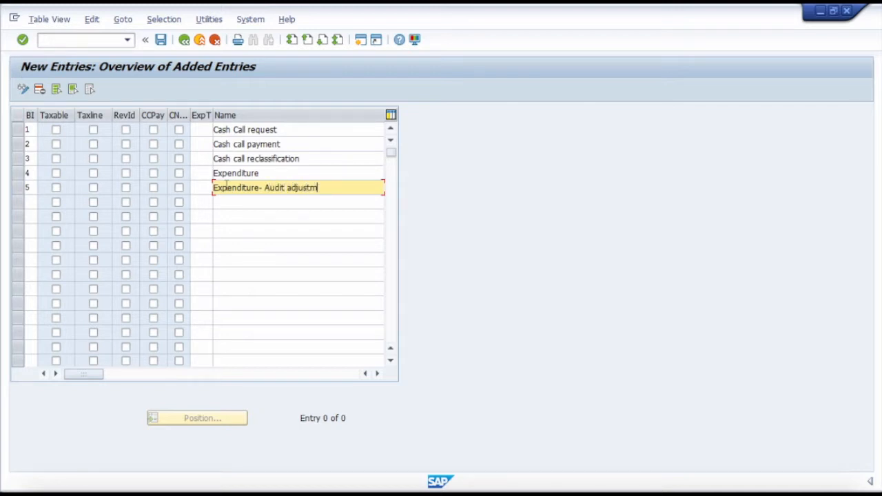
Add billing indicator 6 named "Tax" and billing indicator 7 named "Revenue".
{"action": "left_click", "coordinate": [31, 201]}
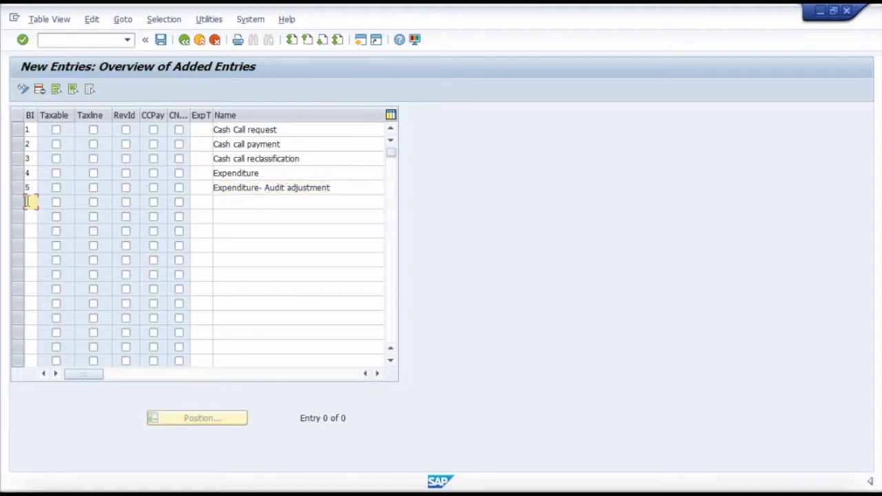
{"action": "type", "text": "6"}
{"action": "left_click", "coordinate": [220, 203]}
{"action": "type", "text": "Tax"}
{"action": "left_click", "coordinate": [29, 216]}
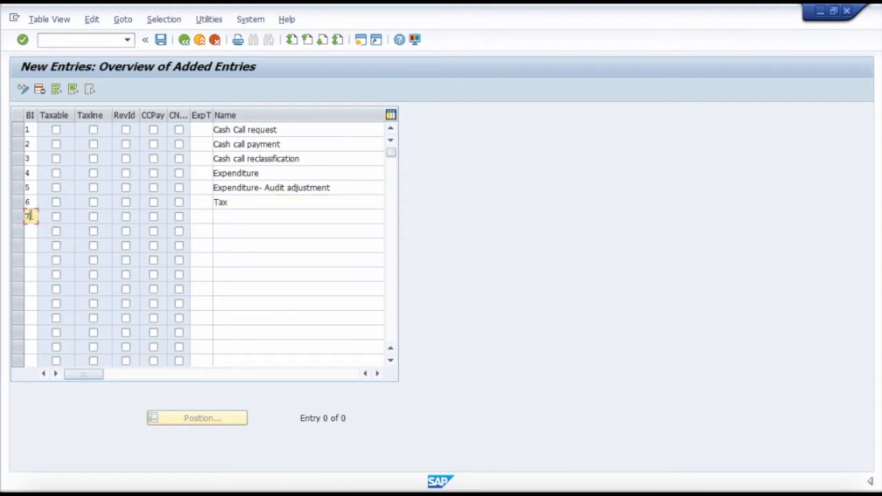
{"action": "left_click", "coordinate": [242, 219]}
{"action": "type", "text": "Revenue"}
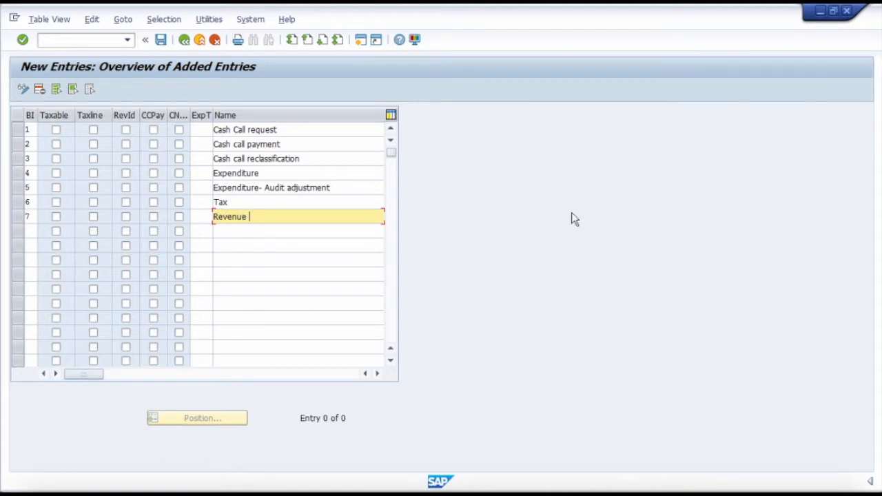
{"action": "left_click", "coordinate": [615, 4]}
{"action": "left_click", "coordinate": [625, 25]}
Read the field help for the Taxable indicator, leaving Cash Call request unflagged.
{"action": "left_click", "coordinate": [56, 130]}
{"action": "key", "text": "F1"}
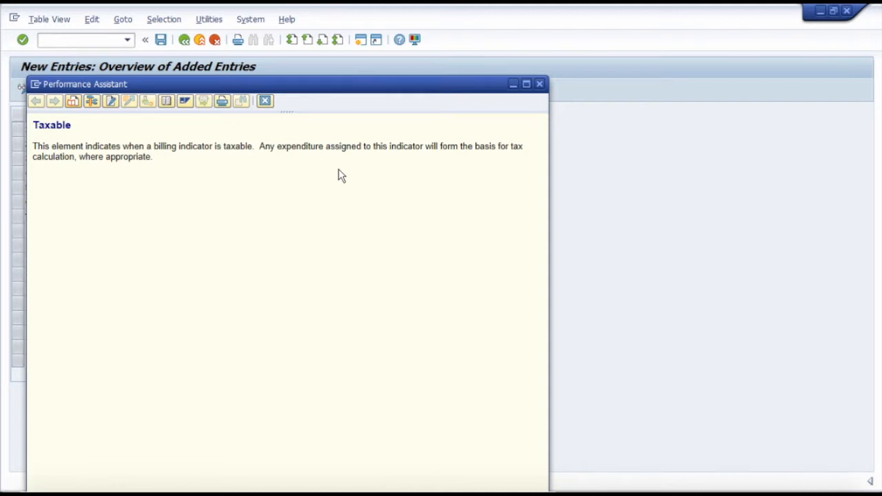
{"action": "left_click", "coordinate": [540, 84]}
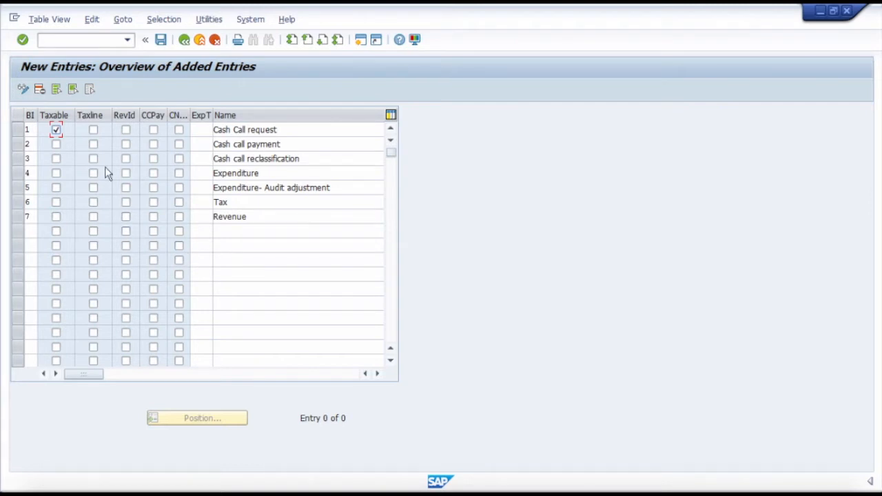
{"action": "left_click", "coordinate": [56, 130]}
Flag Expenditure as Taxable, Cash call reclassification as Taxline, and Revenue as RevId.
{"action": "left_click", "coordinate": [57, 173]}
{"action": "left_click", "coordinate": [94, 159]}
{"action": "left_click", "coordinate": [126, 217]}
{"action": "left_click", "coordinate": [126, 217]}
Read the field help for the CCPay indicator, leaving Cash Call request unflagged.
{"action": "left_click", "coordinate": [153, 131]}
{"action": "key", "text": "F1"}
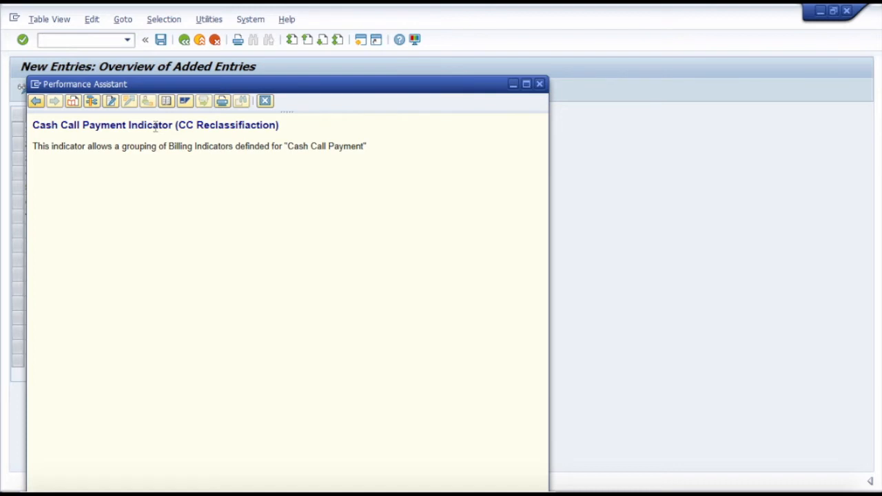
{"action": "left_click", "coordinate": [539, 84]}
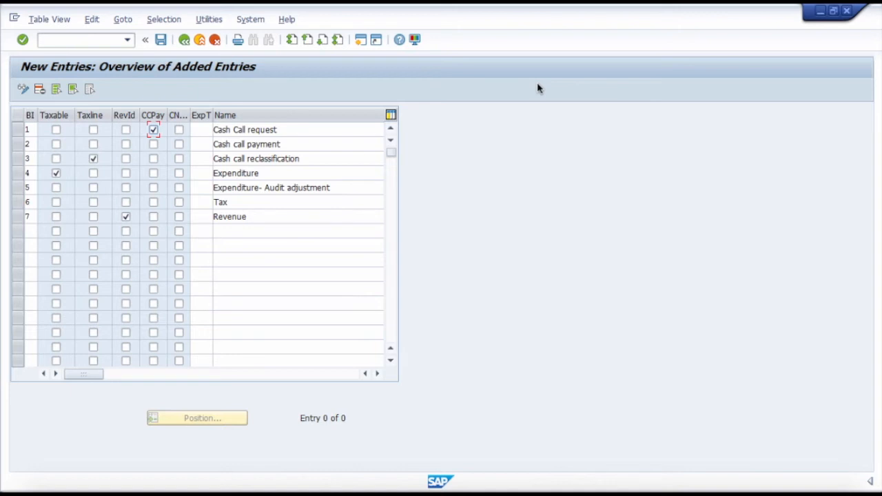
{"action": "left_click", "coordinate": [153, 130]}
Flag Cash call payment as CCPay and Expenditure as CNET, and save the new billing indicators.
{"action": "left_click", "coordinate": [154, 146]}
{"action": "left_click_drag", "start_coordinate": [190, 112], "coordinate": [207, 115]}
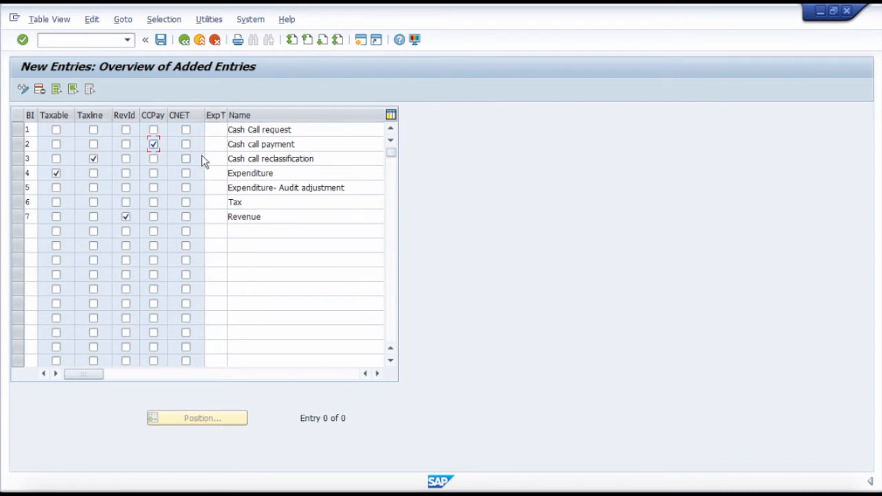
{"action": "left_click", "coordinate": [186, 174]}
{"action": "left_click", "coordinate": [161, 42]}
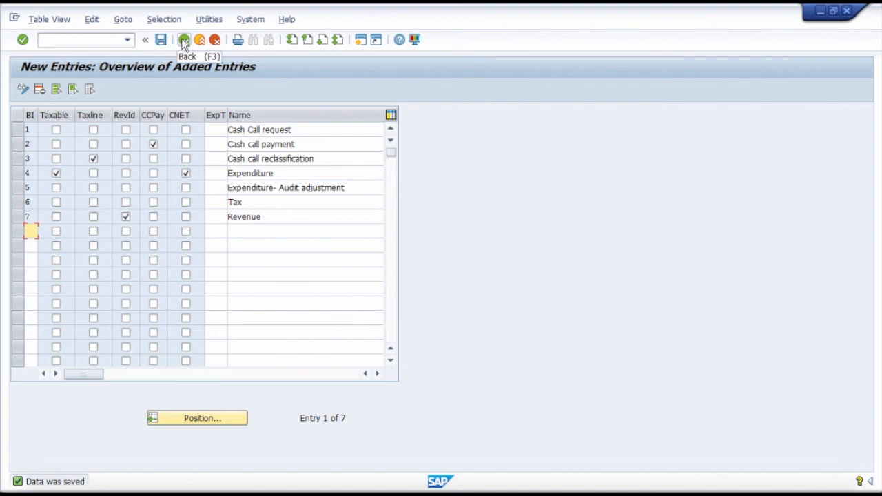
{"action": "left_click", "coordinate": [614, 6]}
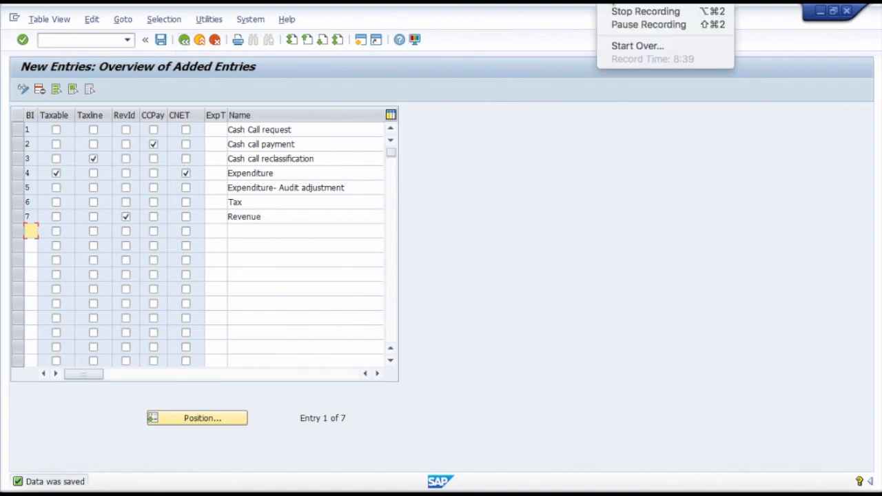